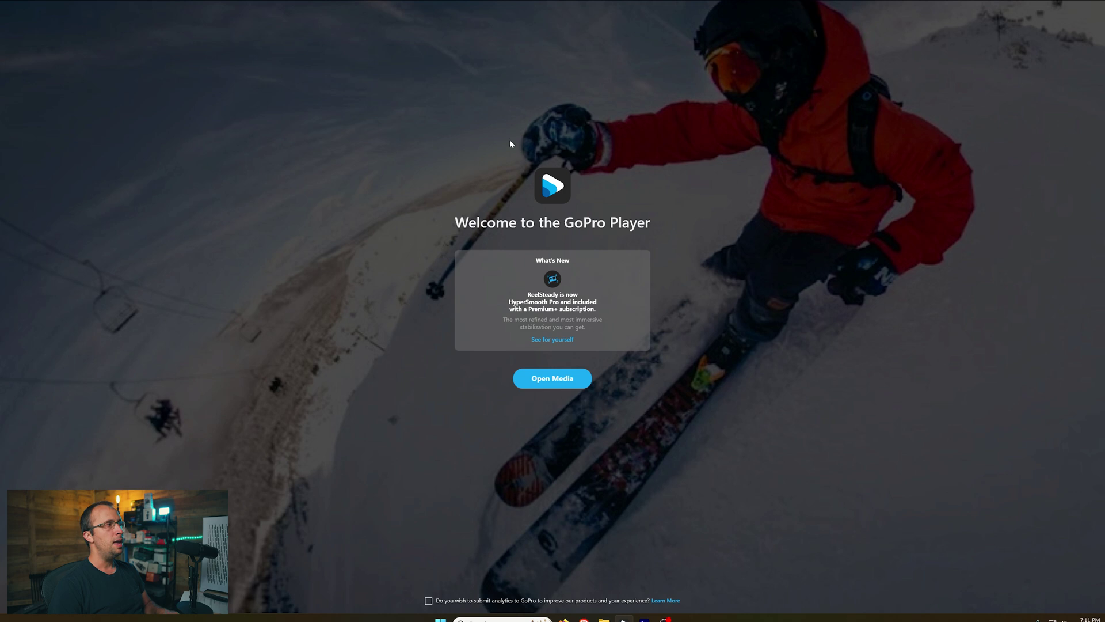
# Review the options for automatically applying HyperSmooth Pro stabilization to opened videos
pyautogui.click(89, 0)
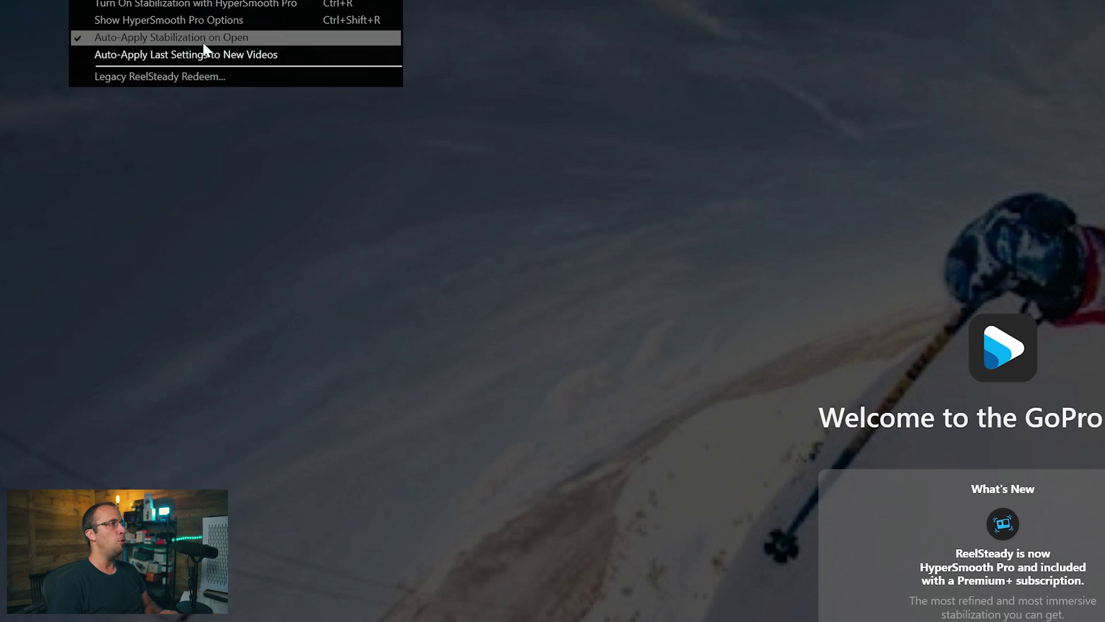
pyautogui.click(465, 153)
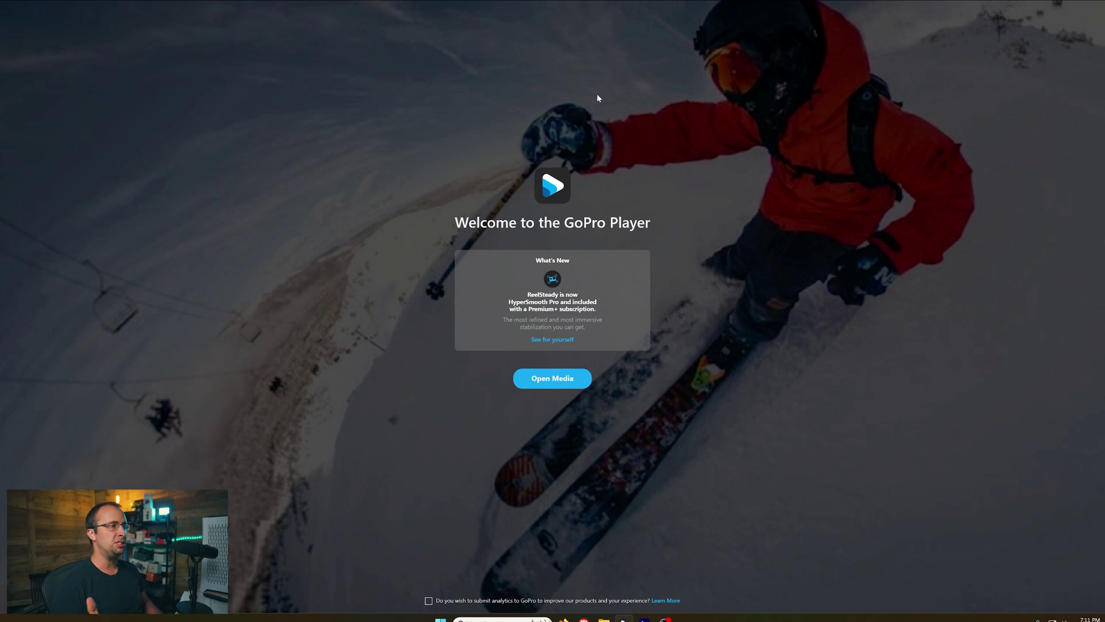
# Open the clip GX017445.MP4 from the Unstabilized GoPro Clips folder on the Desktop
pyautogui.click(550, 383)
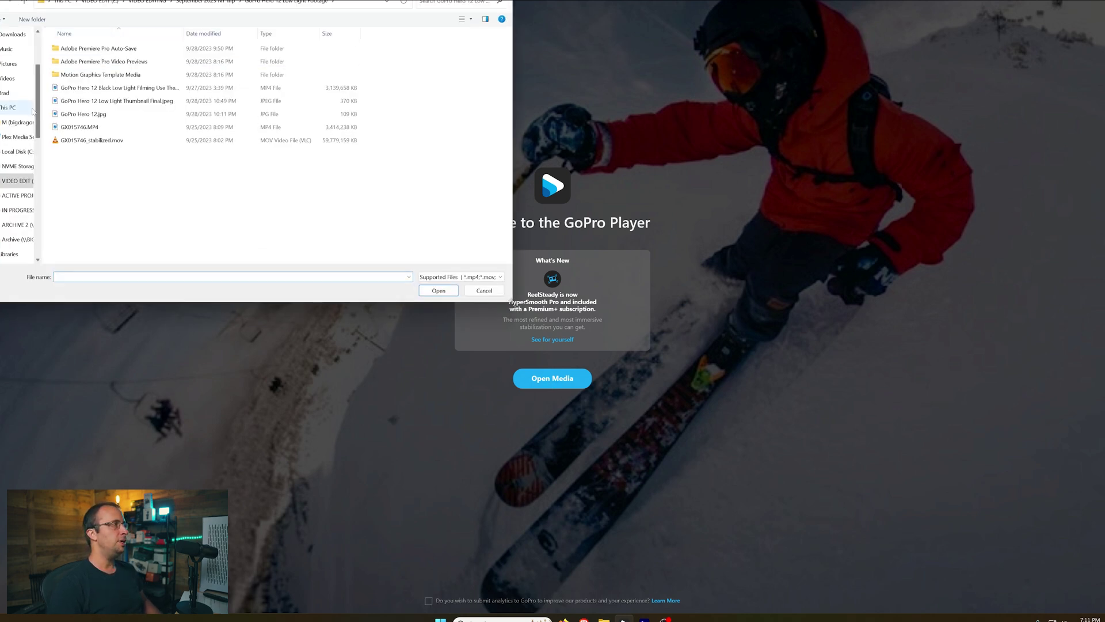
pyautogui.moveTo(37, 116); pyautogui.dragTo(36, 66)
pyautogui.click(17, 37)
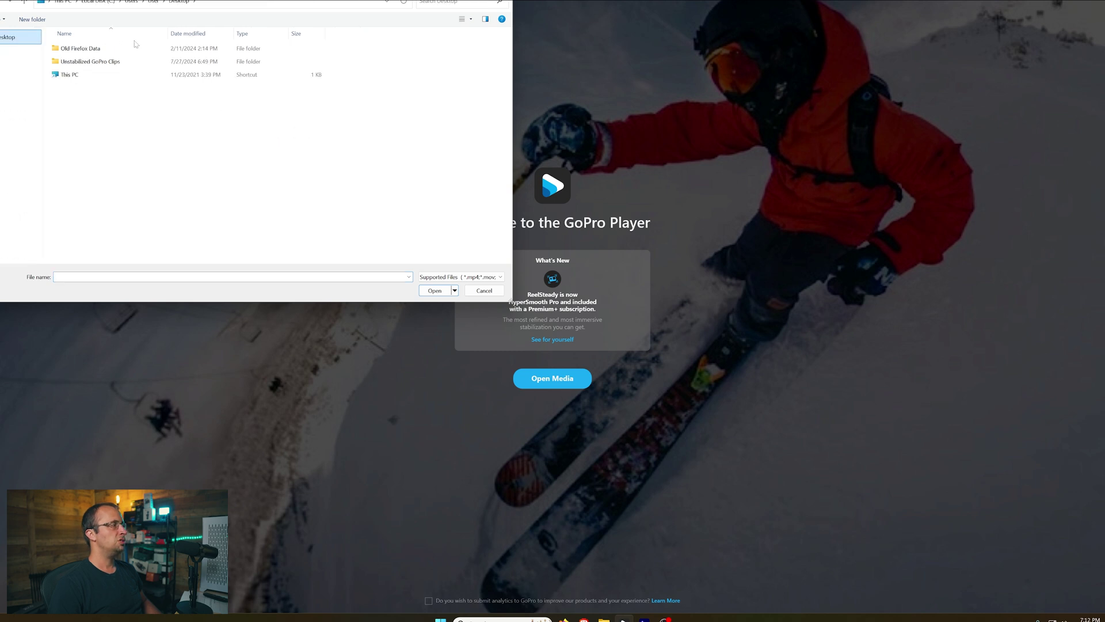
pyautogui.click(107, 66)
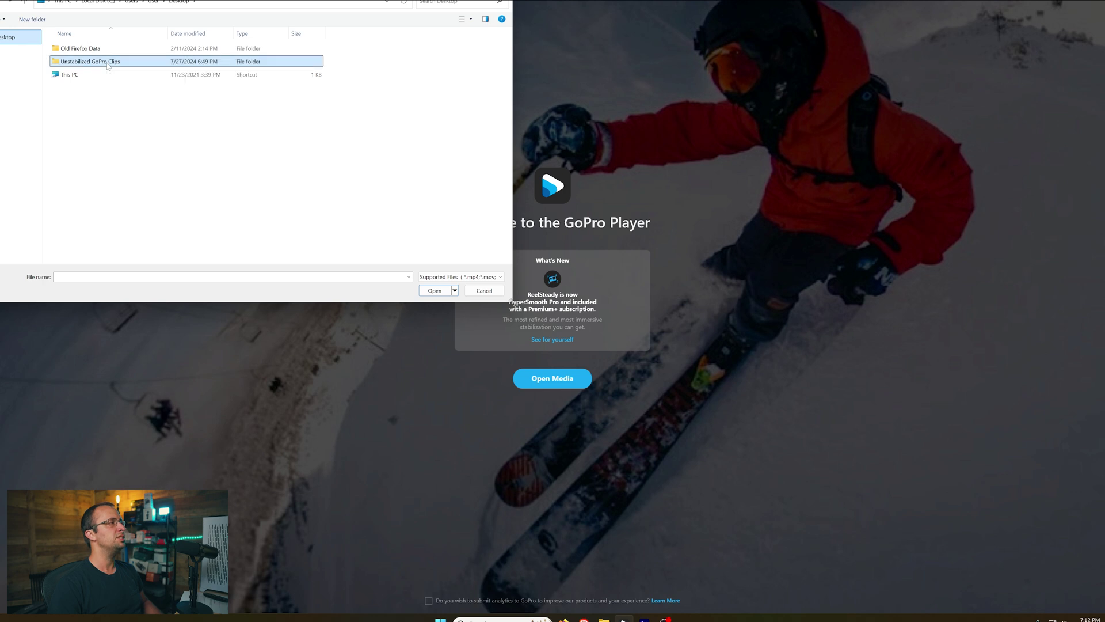
pyautogui.doubleClick(109, 68)
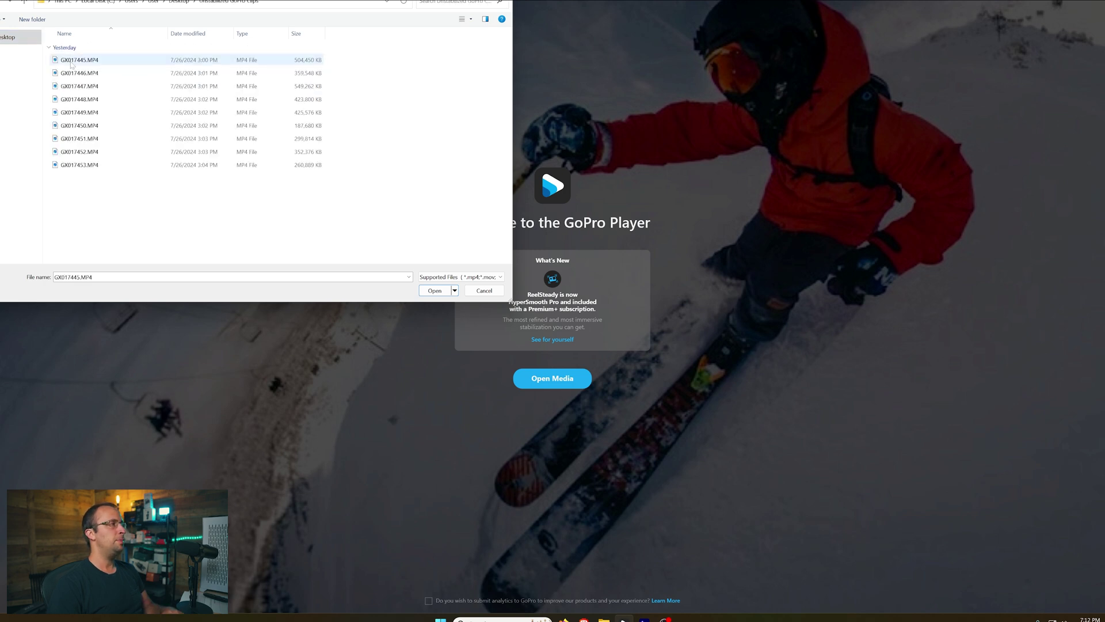
pyautogui.click(85, 61)
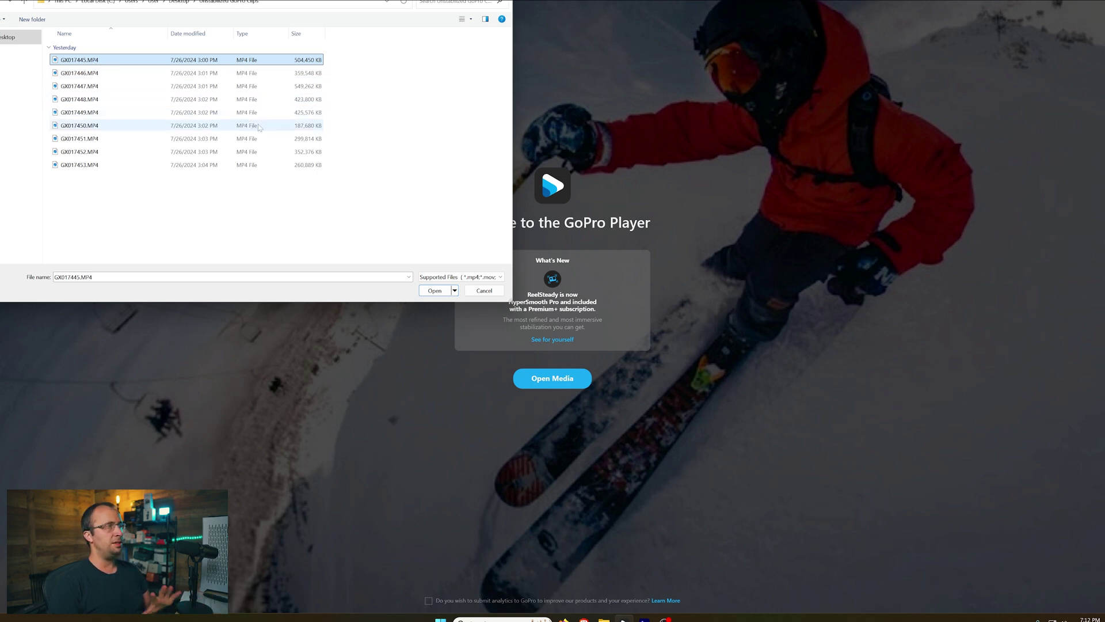
pyautogui.click(435, 292)
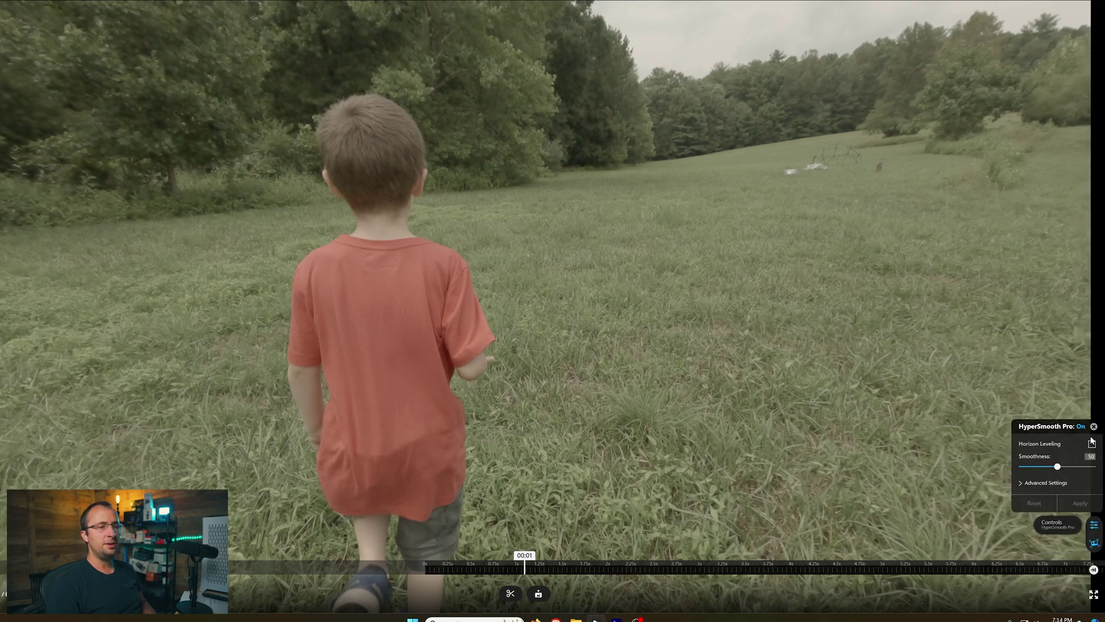
# Expand the advanced HyperSmooth Pro settings and look through the aspect ratio choices
pyautogui.click(1021, 483)
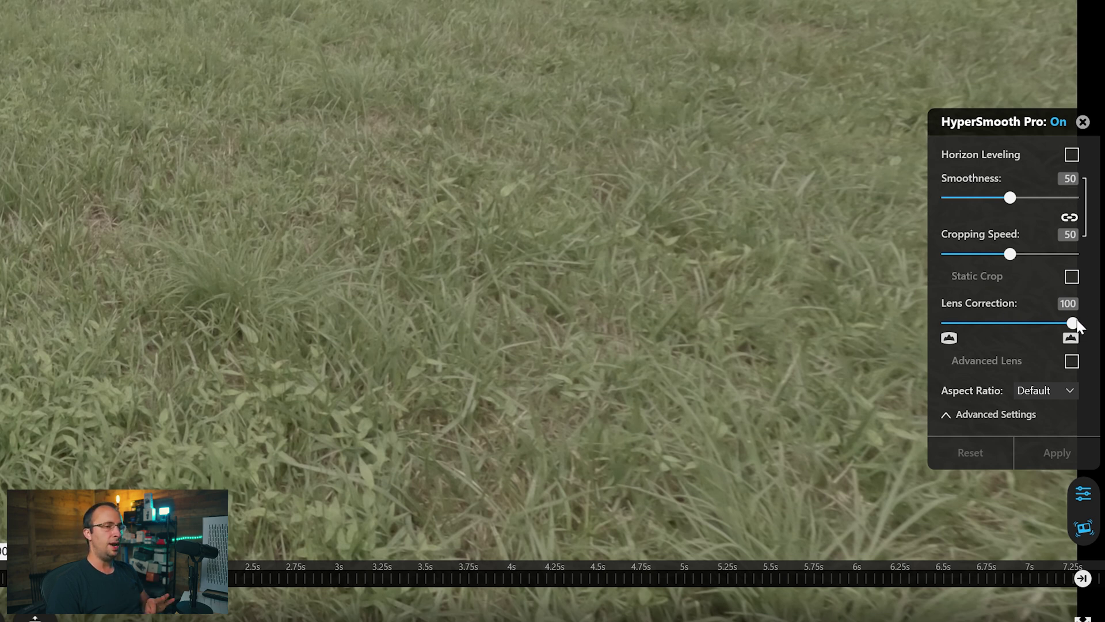
pyautogui.click(1069, 391)
pyautogui.click(1069, 390)
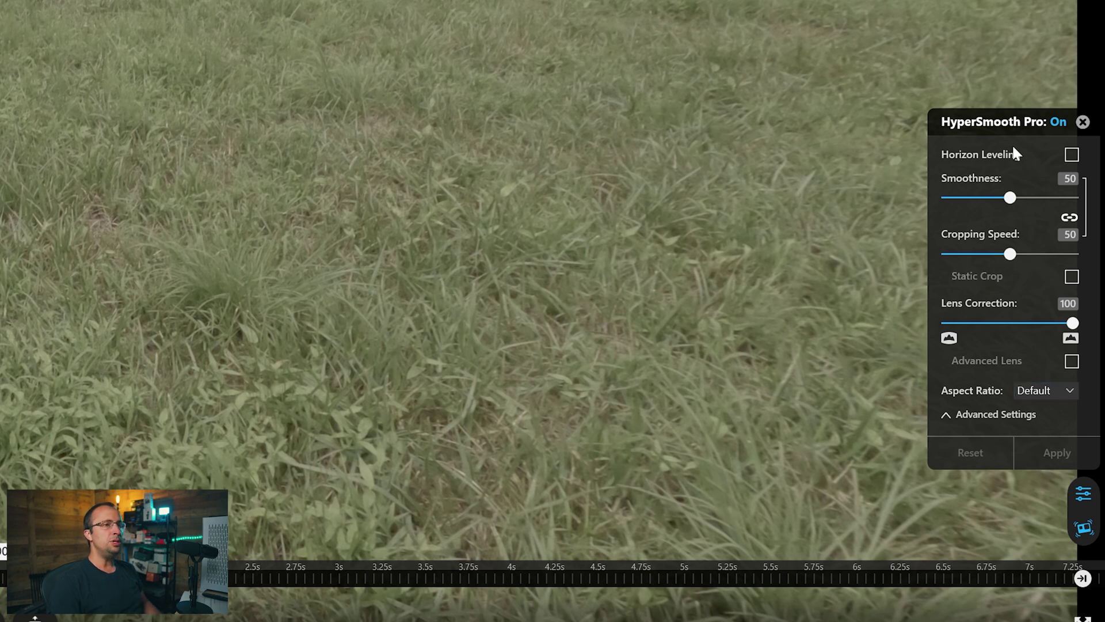
# Try the Horizon Leveling option, switch it off again, and apply the HyperSmooth Pro settings to the clip
pyautogui.click(1070, 155)
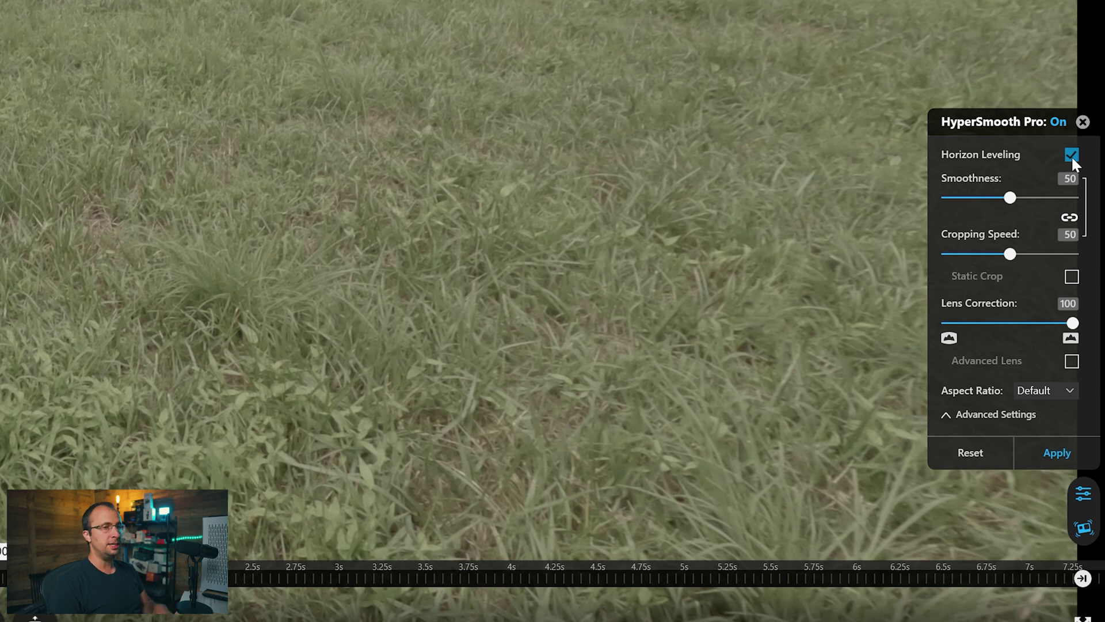
pyautogui.click(1071, 156)
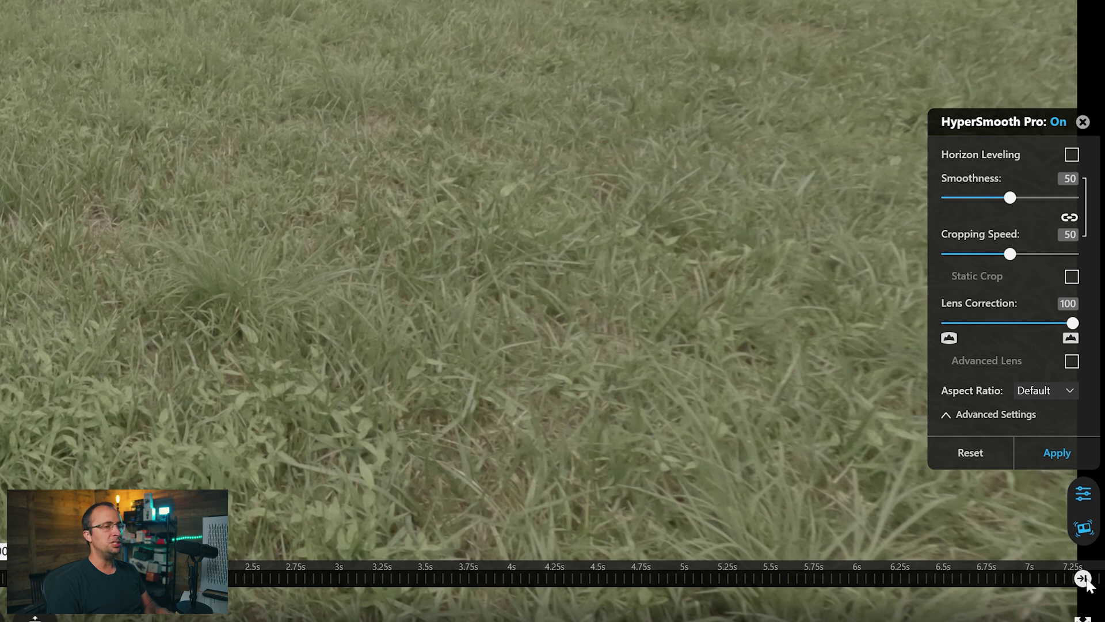
pyautogui.click(1046, 453)
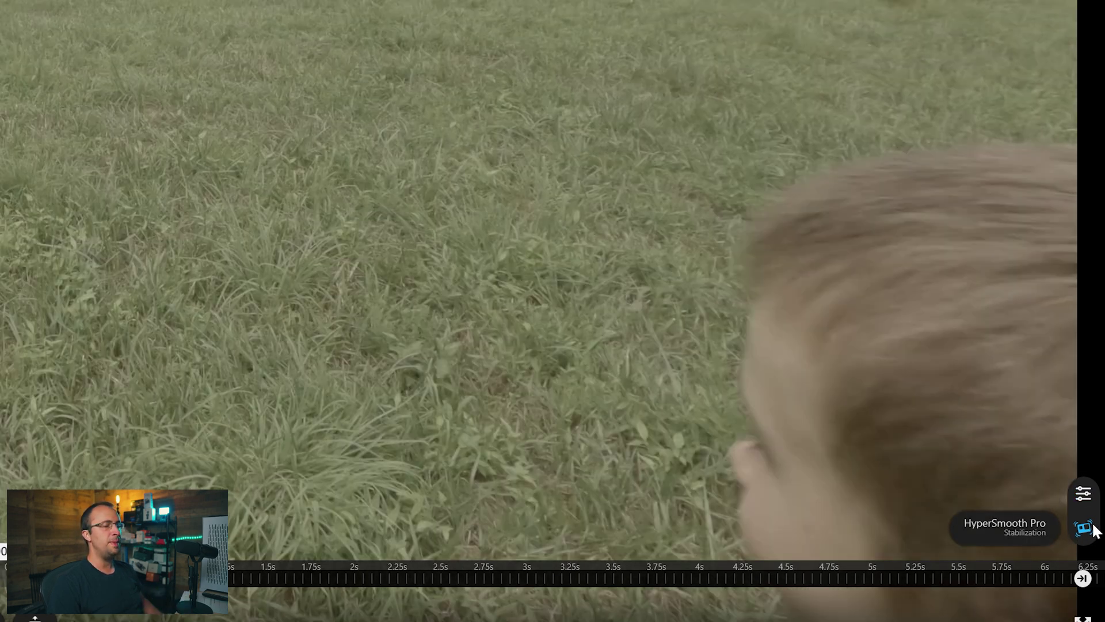
pyautogui.click(1085, 535)
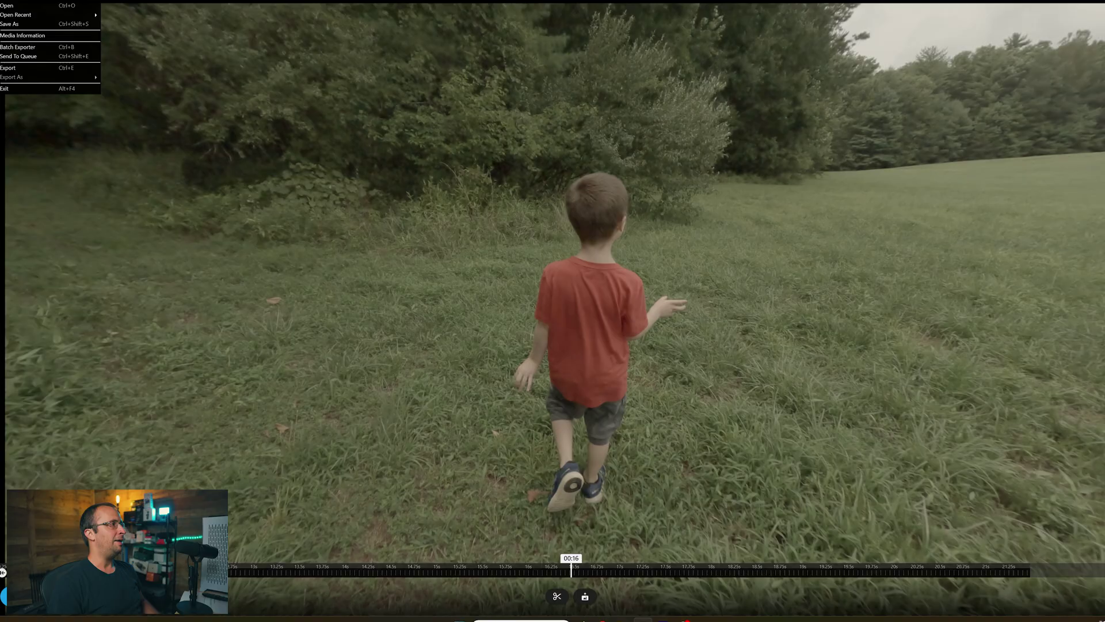
# Open the clip's export settings, compare the HEVC and H.264 codecs, and choose CineForm with HyperSmooth Pro enabled
pyautogui.click(8, 70)
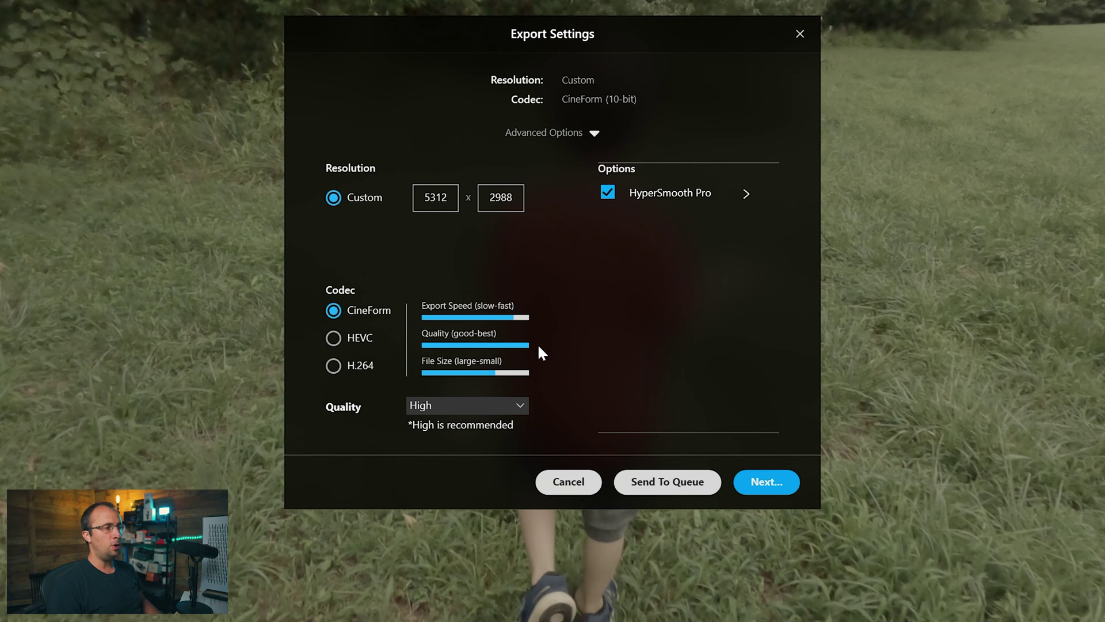
pyautogui.click(332, 349)
pyautogui.click(334, 311)
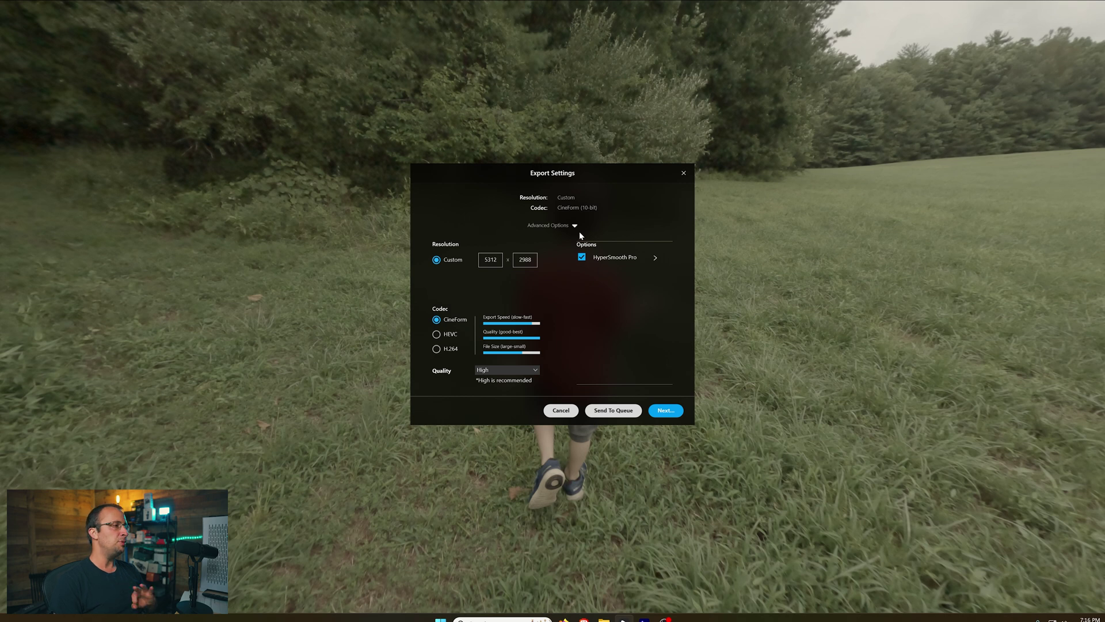
pyautogui.click(436, 334)
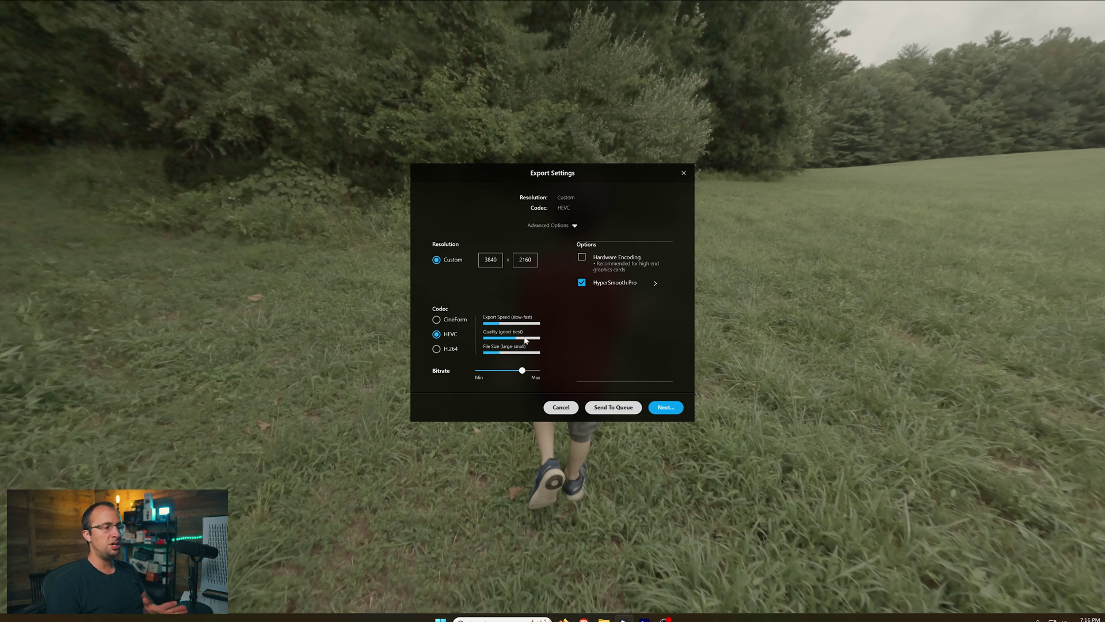
pyautogui.click(437, 349)
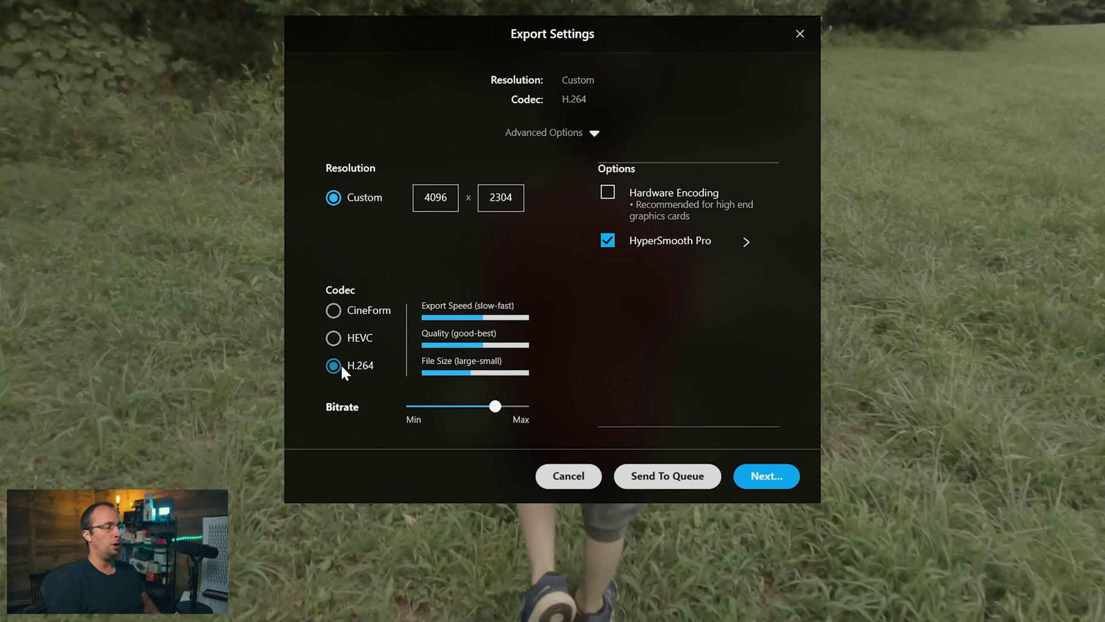
pyautogui.click(334, 340)
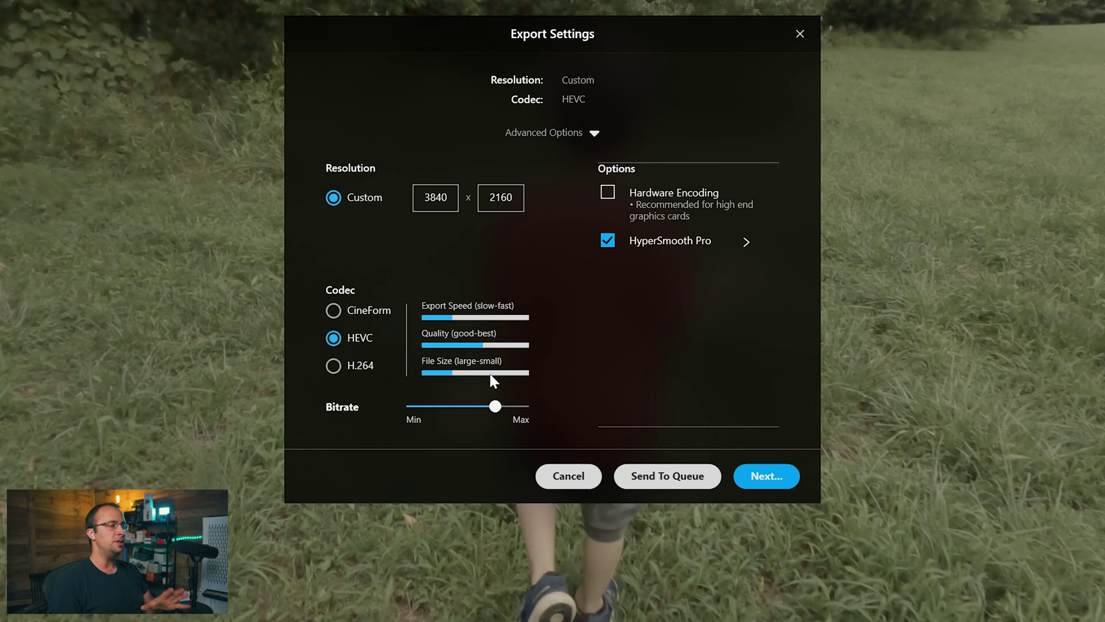
pyautogui.click(333, 312)
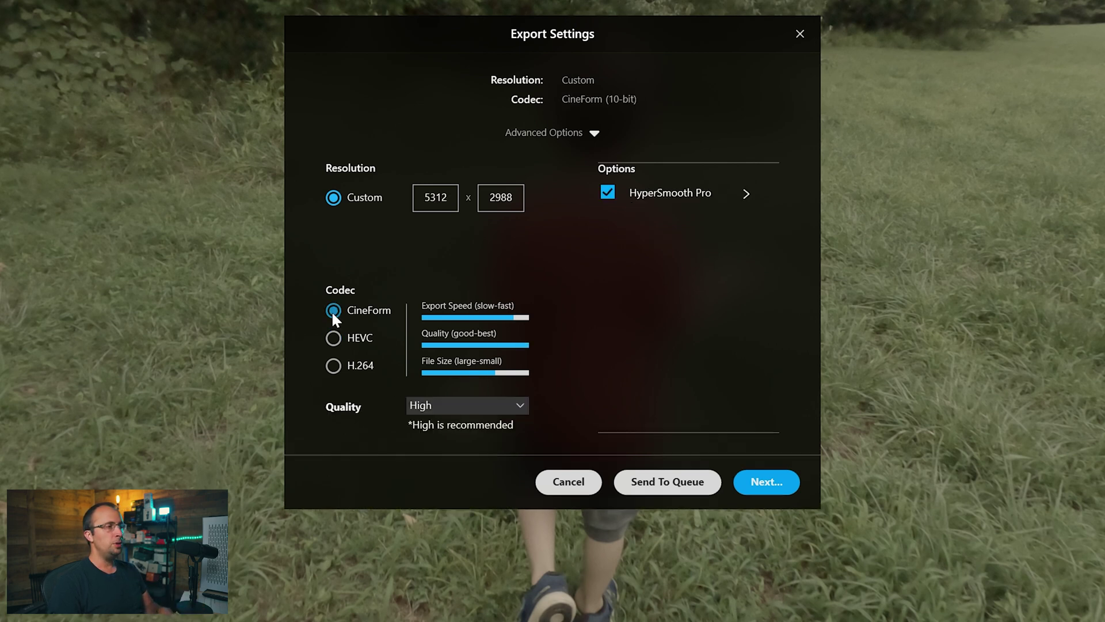
pyautogui.click(339, 368)
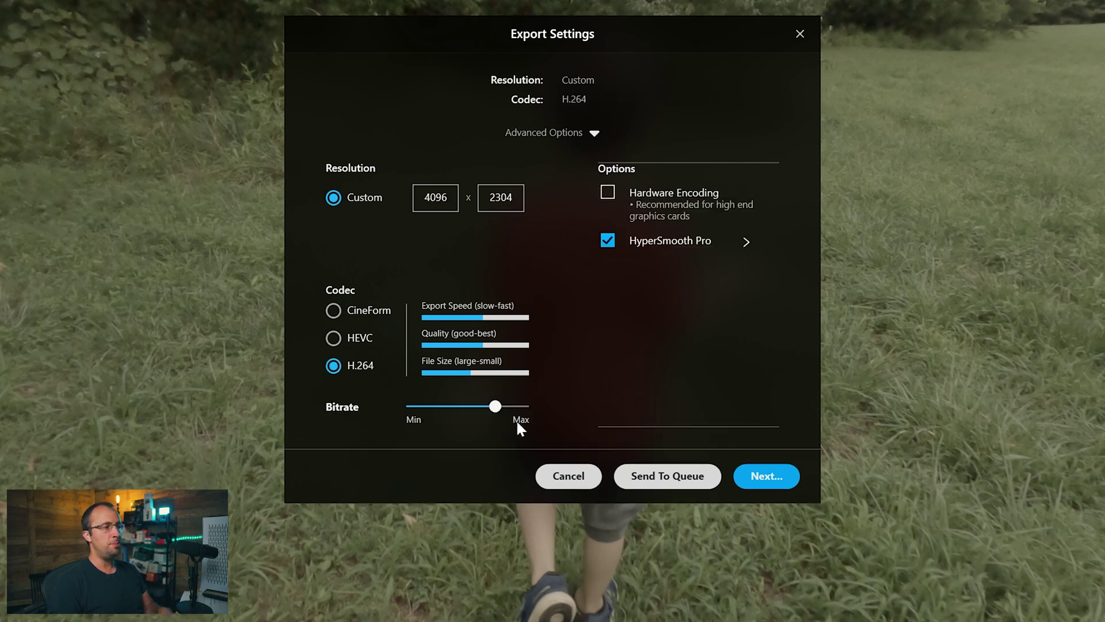
pyautogui.click(332, 312)
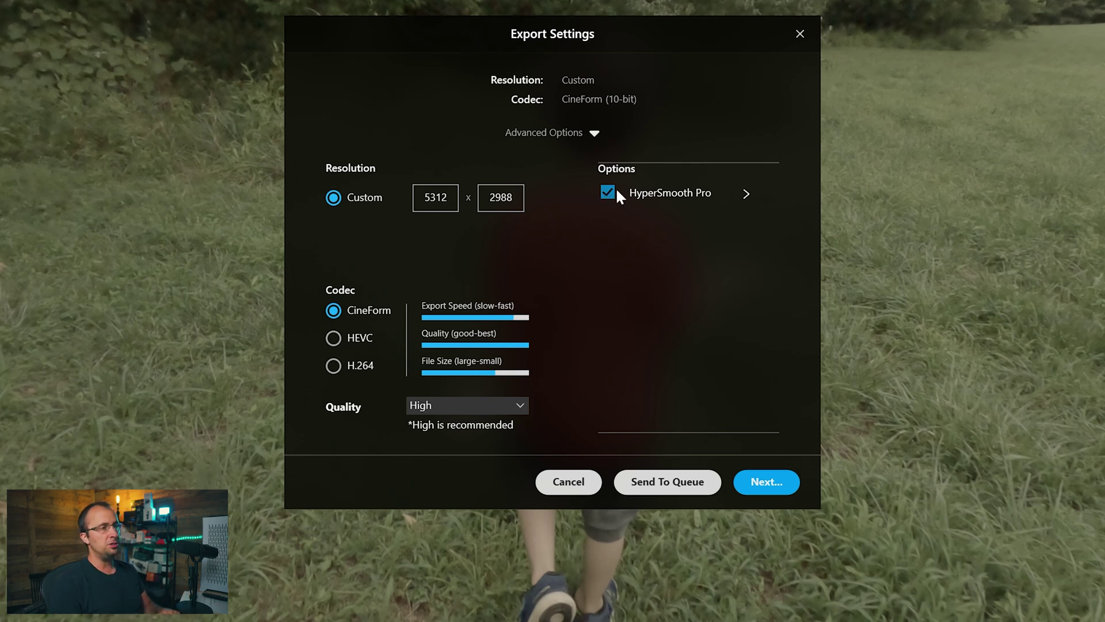
pyautogui.click(747, 193)
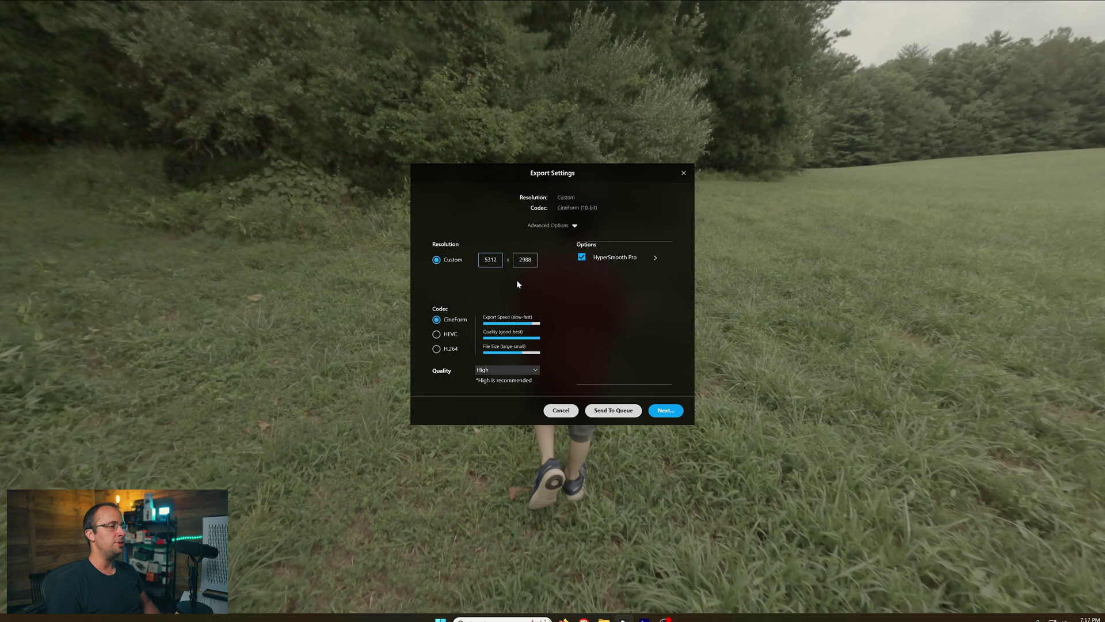
# Create an EXPORTS folder inside Unstabilized GoPro Clips and save the stabilized export as GX017445.mov
pyautogui.click(666, 411)
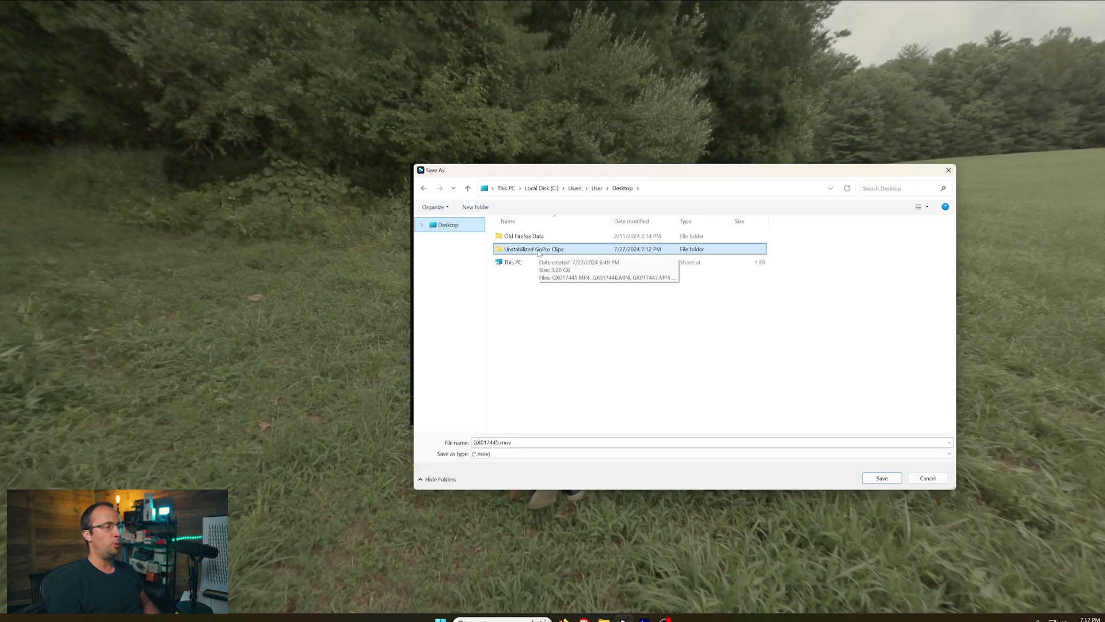
pyautogui.doubleClick(539, 249)
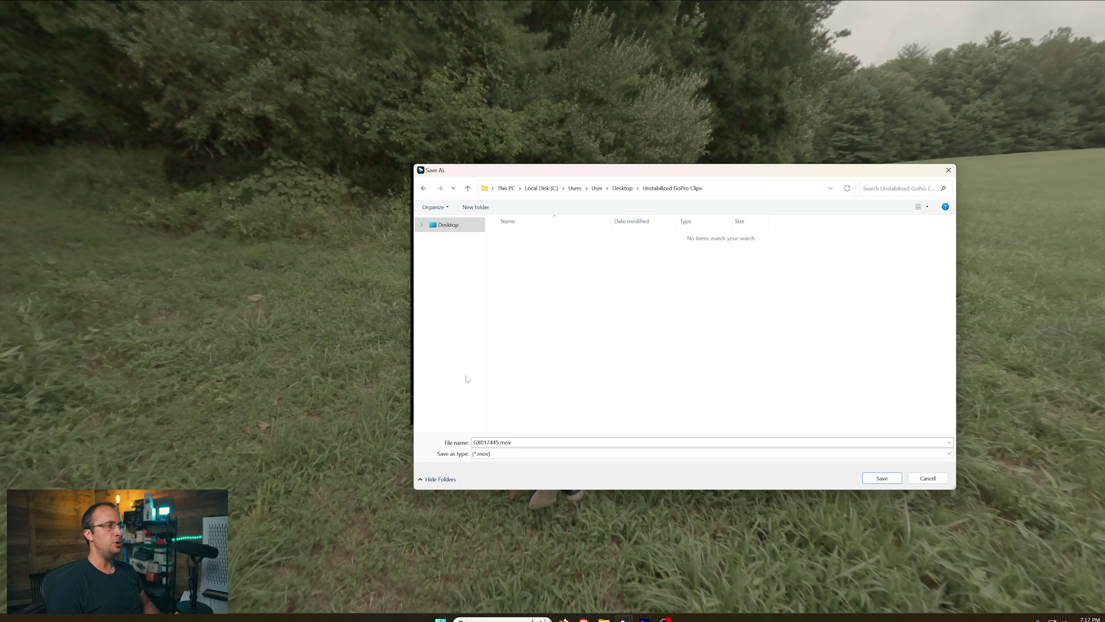
pyautogui.click(476, 207)
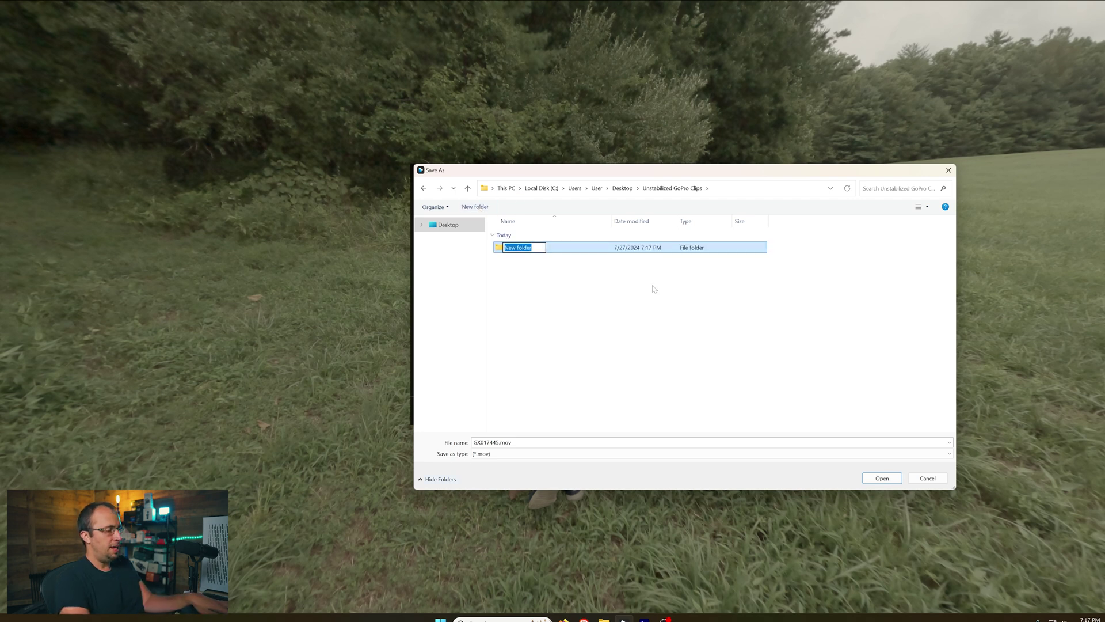
pyautogui.write('EXPORTS')
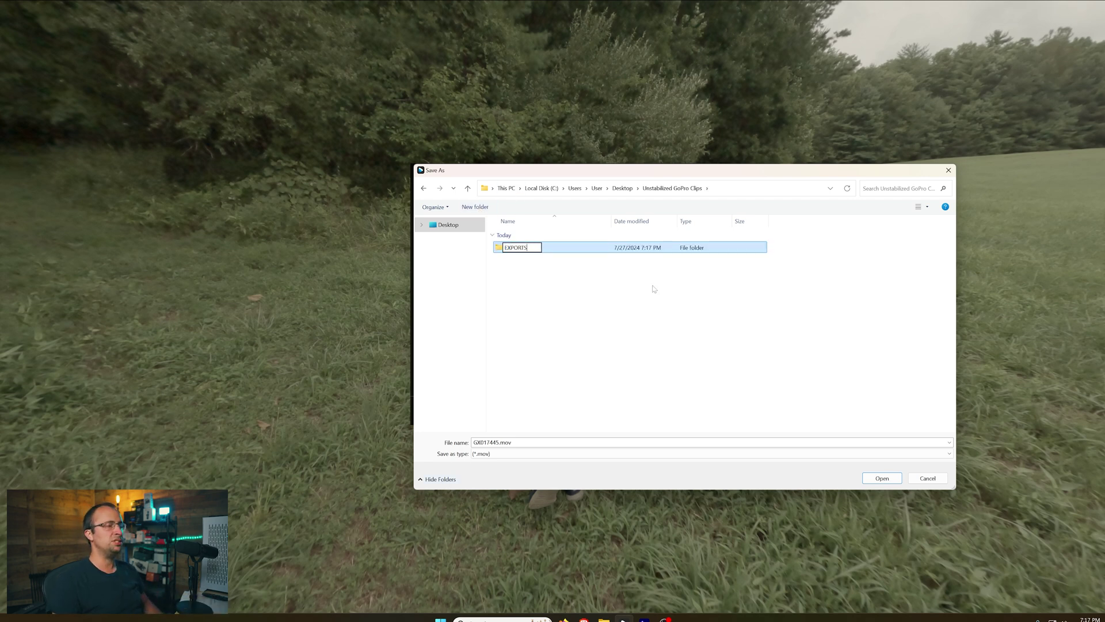
pyautogui.click(633, 302)
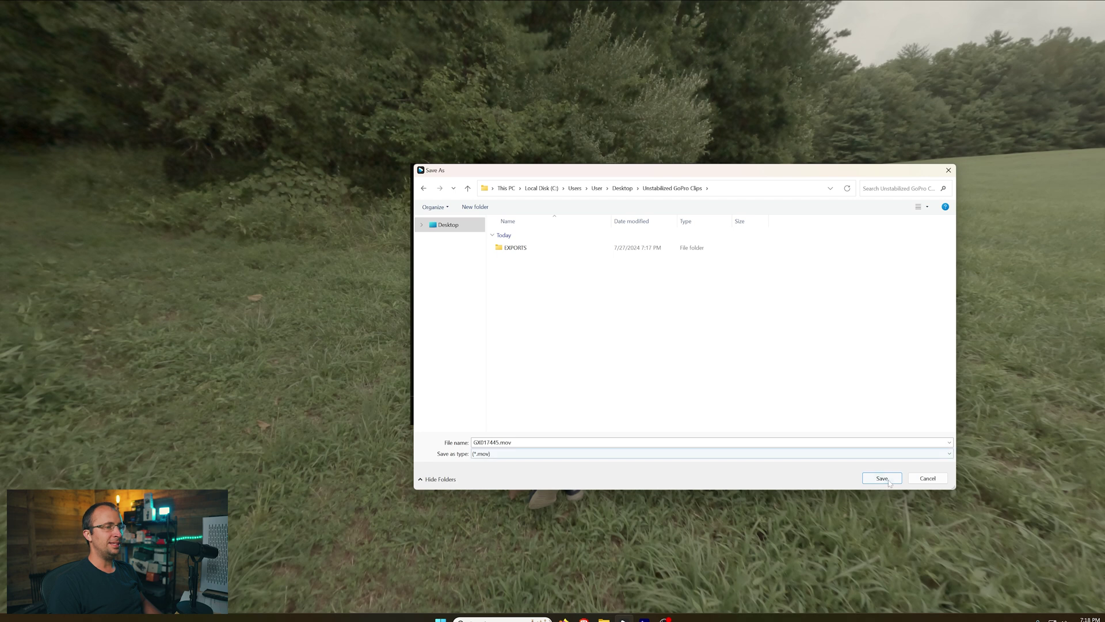
pyautogui.click(881, 478)
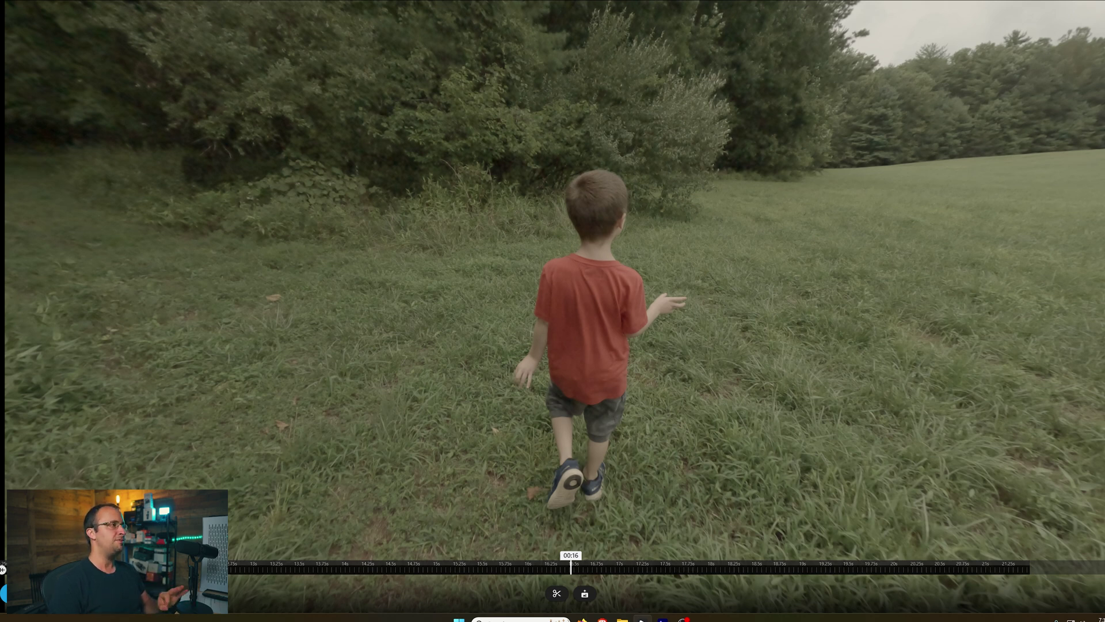
# Open the export queue with the current clip and remove that clip from the list
pyautogui.hotkey('alt', 'f')
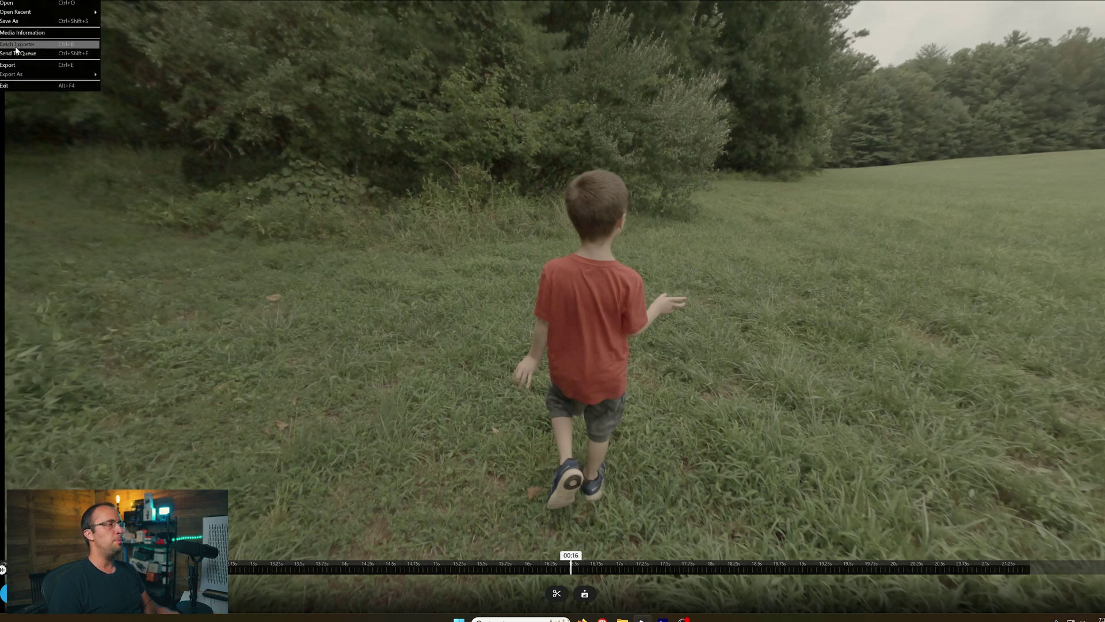
pyautogui.click(18, 53)
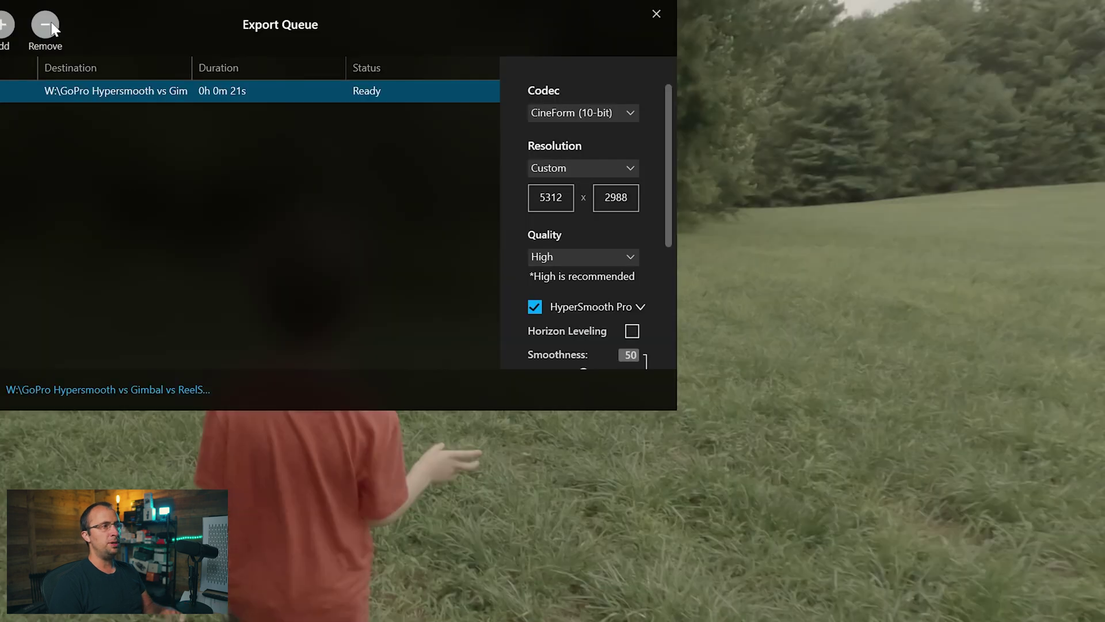
pyautogui.click(46, 25)
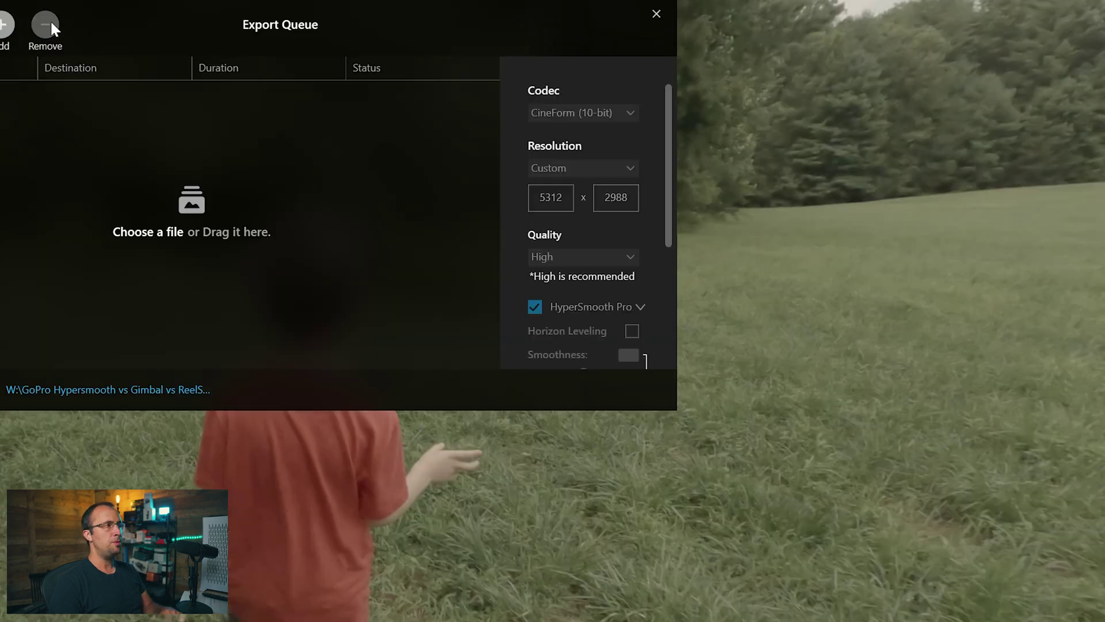
# Add the clips GX017446.MP4 through GX017453.MP4 from the Unstabilized GoPro Clips folder to the export queue
pyautogui.click(5, 27)
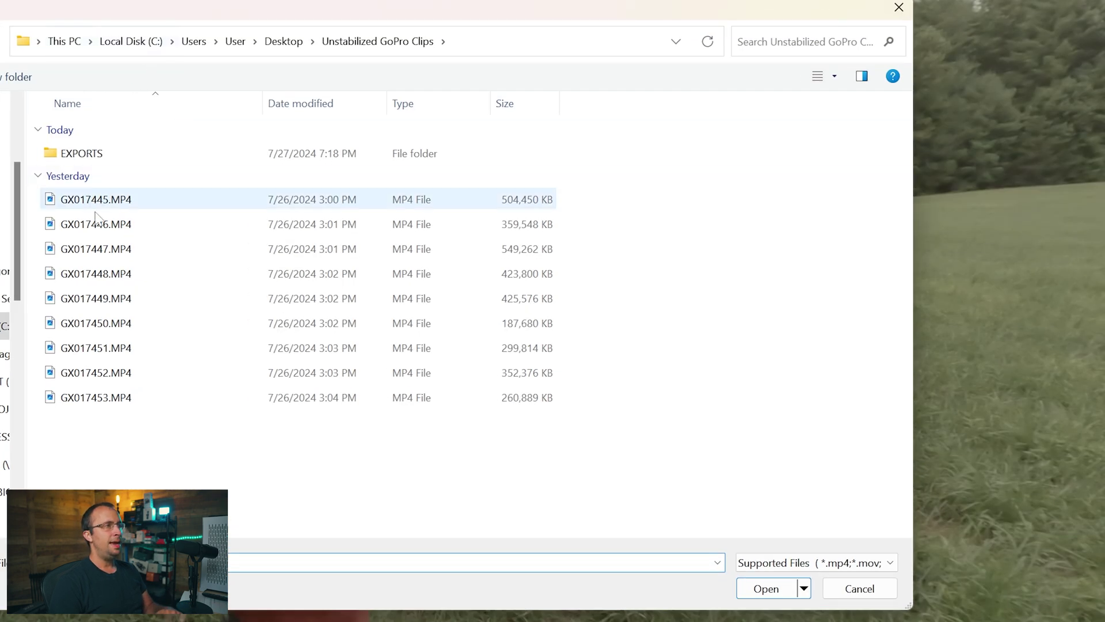
pyautogui.click(109, 227)
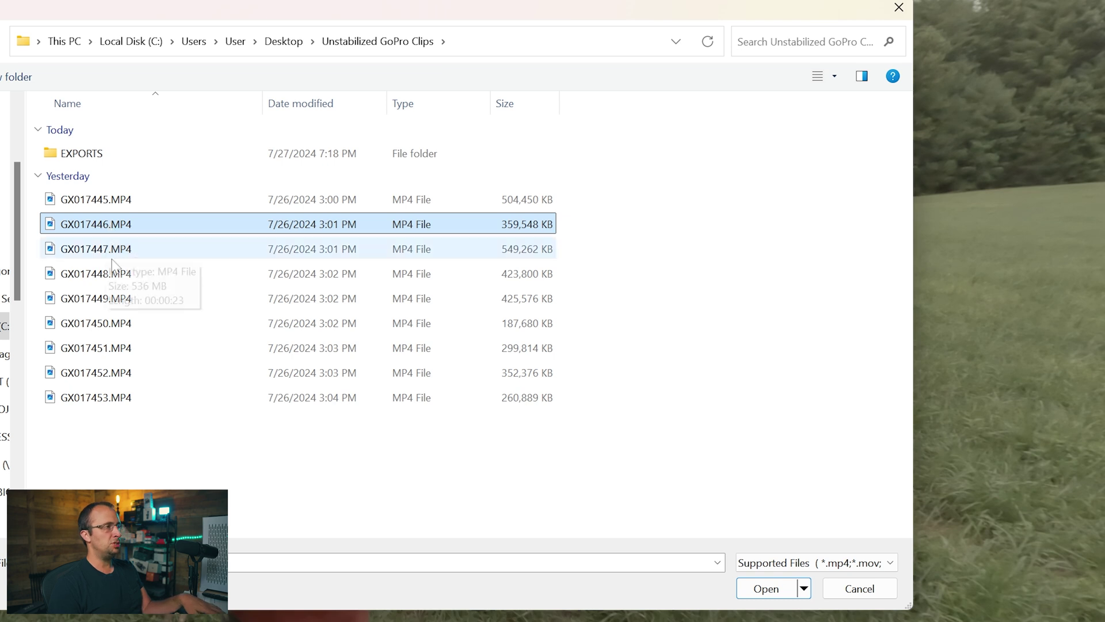
pyautogui.keyDown('shift'); pyautogui.click(124, 403); pyautogui.keyUp('shift')
pyautogui.click(770, 593)
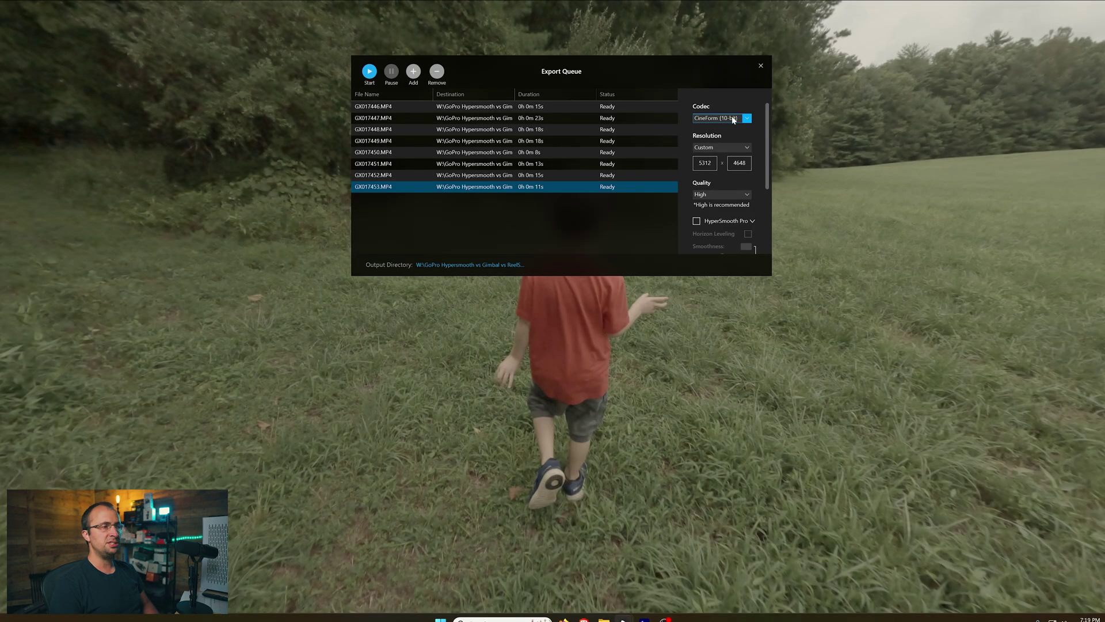
# Enable HyperSmooth Pro for the queued clip GX017453.MP4 and review its smoothness, cropping speed and lens correction settings
pyautogui.click(772, 167)
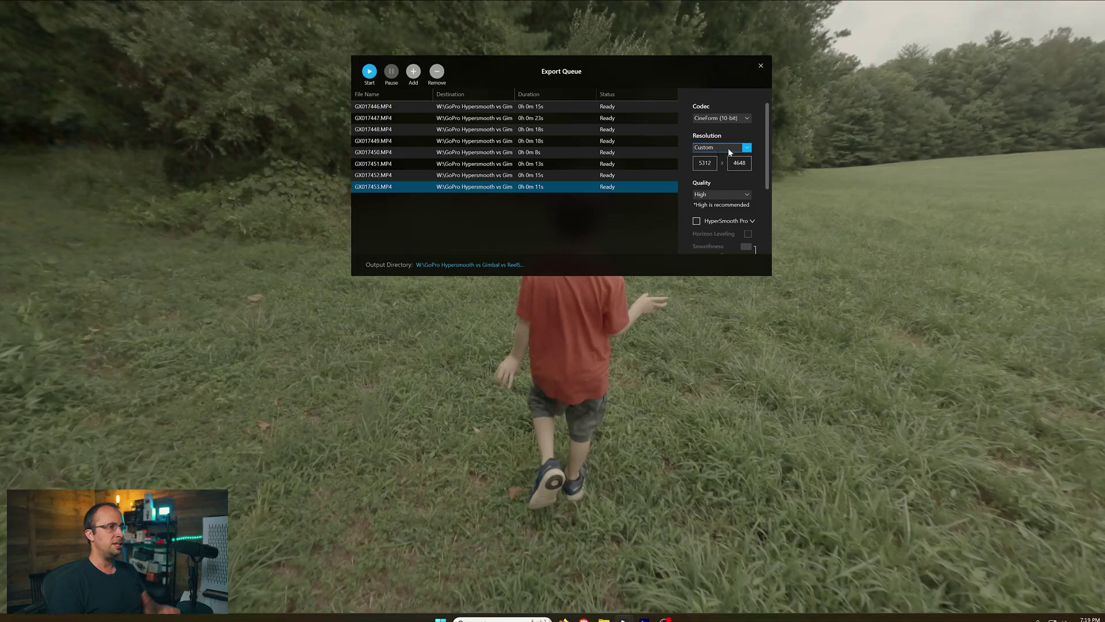
pyautogui.scroll(-2, 729, 151)
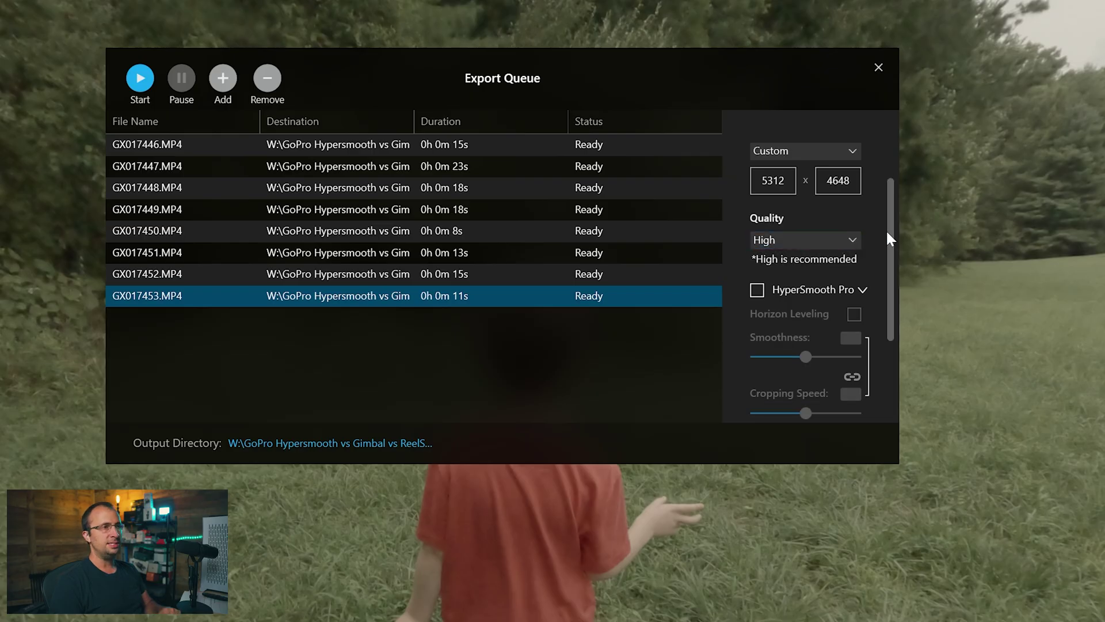
pyautogui.moveTo(889, 239); pyautogui.dragTo(882, 261)
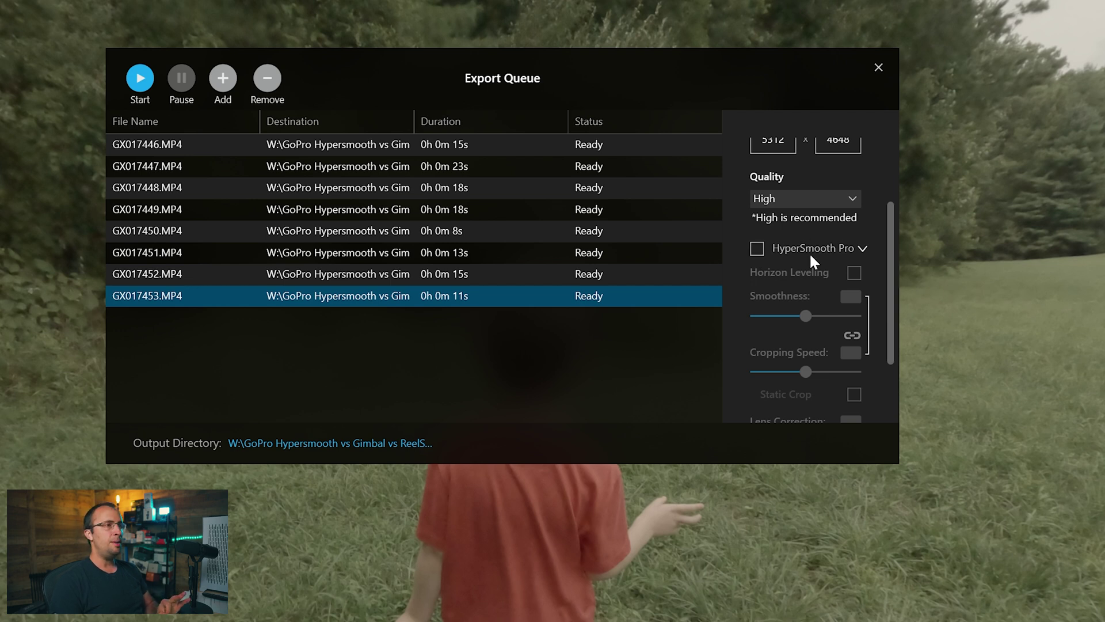
pyautogui.click(757, 250)
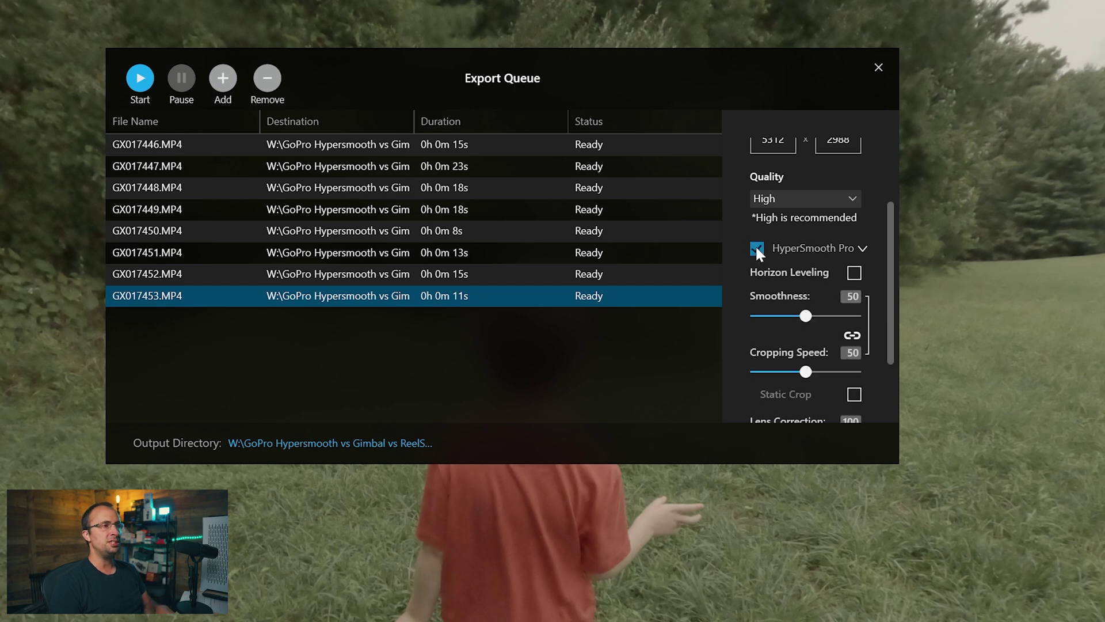
pyautogui.scroll(-2, 888, 331)
pyautogui.moveTo(888, 331); pyautogui.dragTo(892, 367)
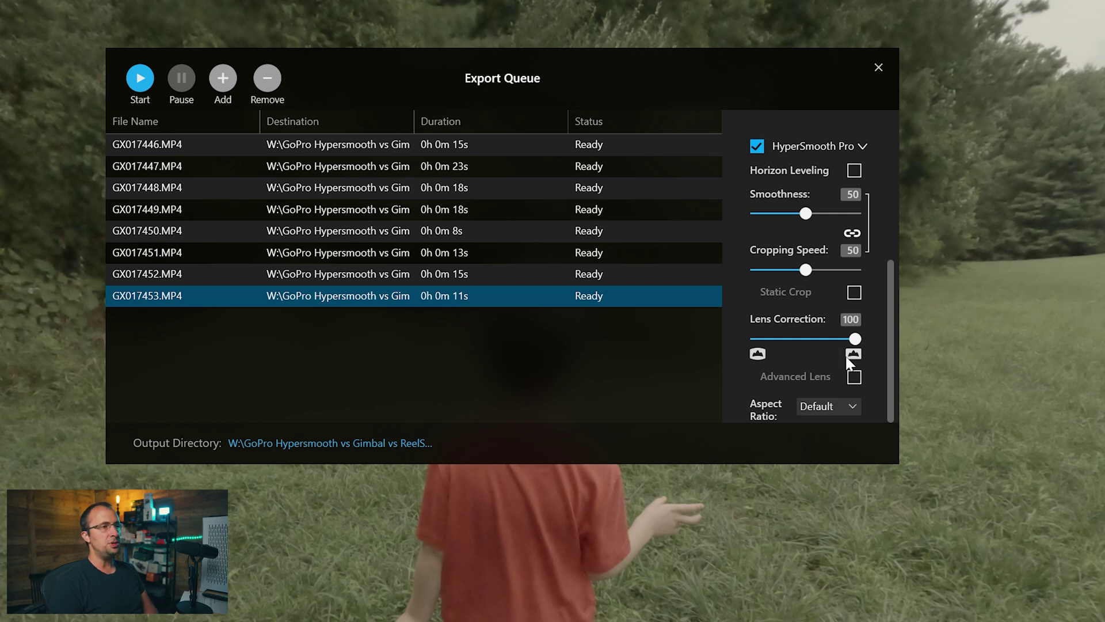
pyautogui.moveTo(893, 394); pyautogui.dragTo(880, 199)
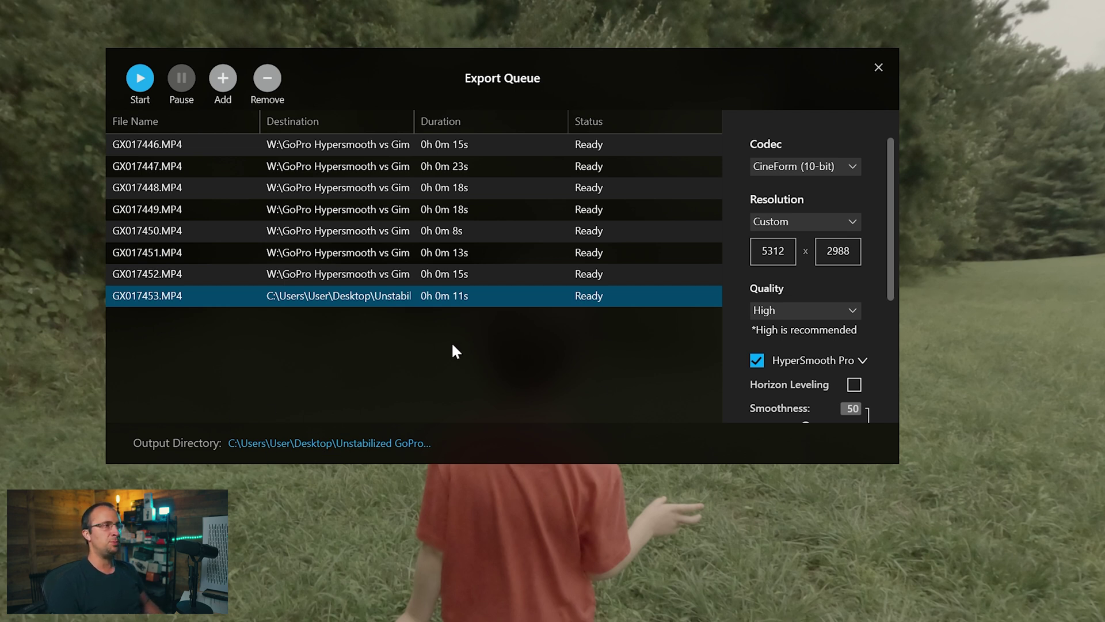
# Recheck the HyperSmooth Pro settings of GX017453.MP4 and start the batch export of all queued clips
pyautogui.moveTo(891, 202); pyautogui.dragTo(891, 322)
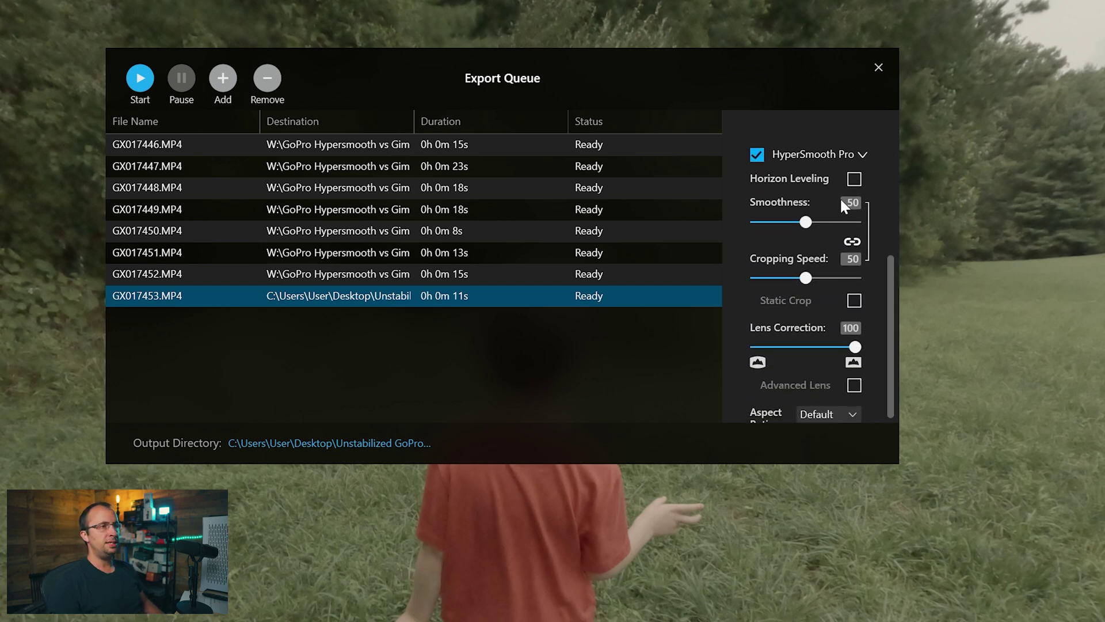
pyautogui.moveTo(891, 395); pyautogui.dragTo(891, 279)
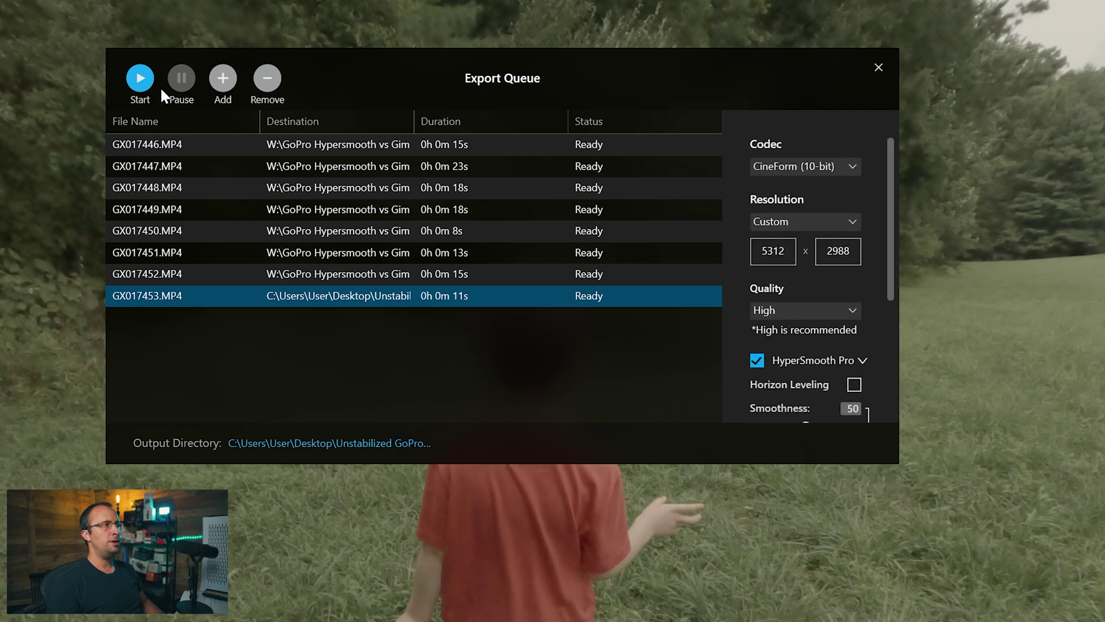
pyautogui.click(141, 81)
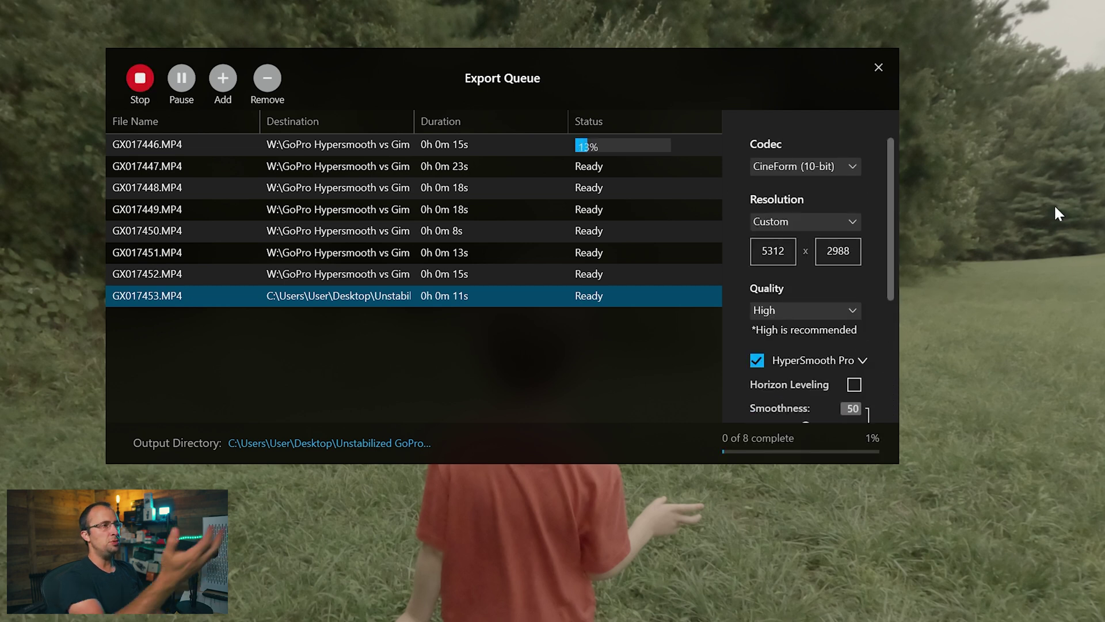